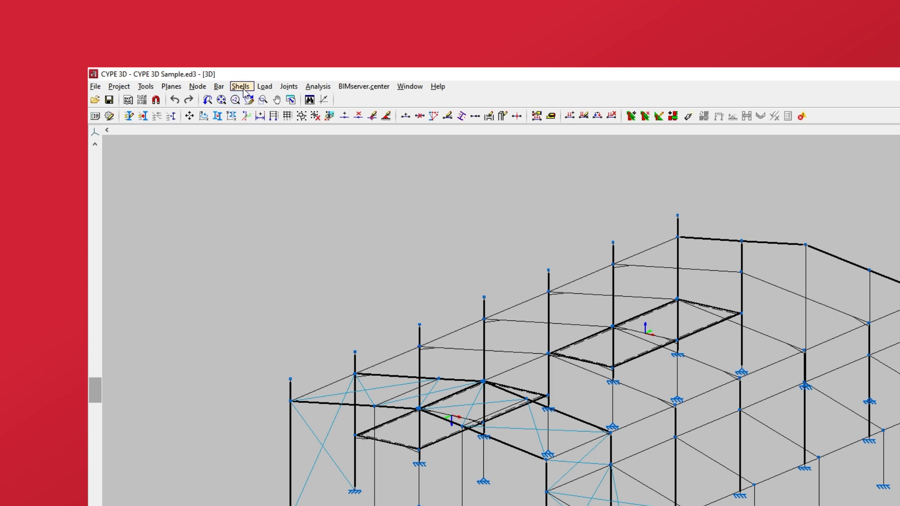
- Describe the section of both floor shells, S1 and S2, with a thickness of 200 mm
{"action": "left_click", "coordinate": [163, 44]}
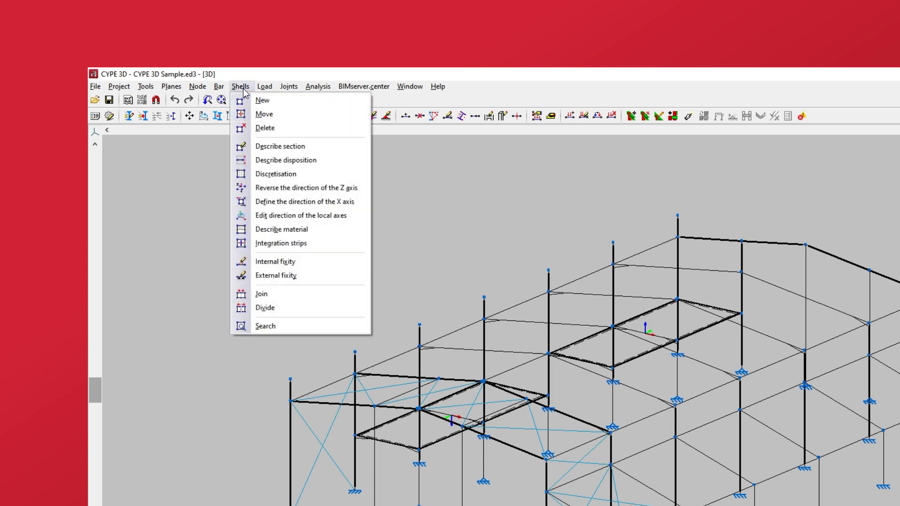
{"action": "left_click", "coordinate": [251, 148]}
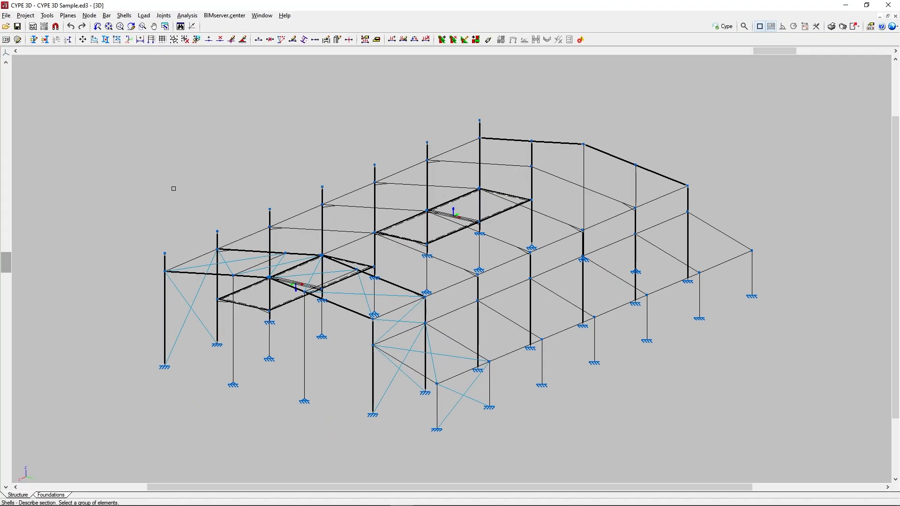
{"action": "middle_click_drag", "start_coordinate": [174, 188], "coordinate": [420, 187]}
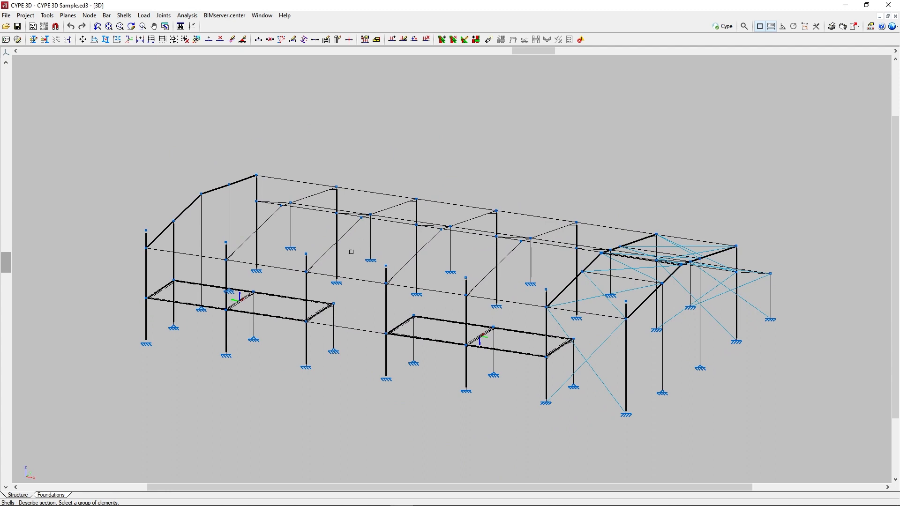
{"action": "left_click", "coordinate": [277, 311]}
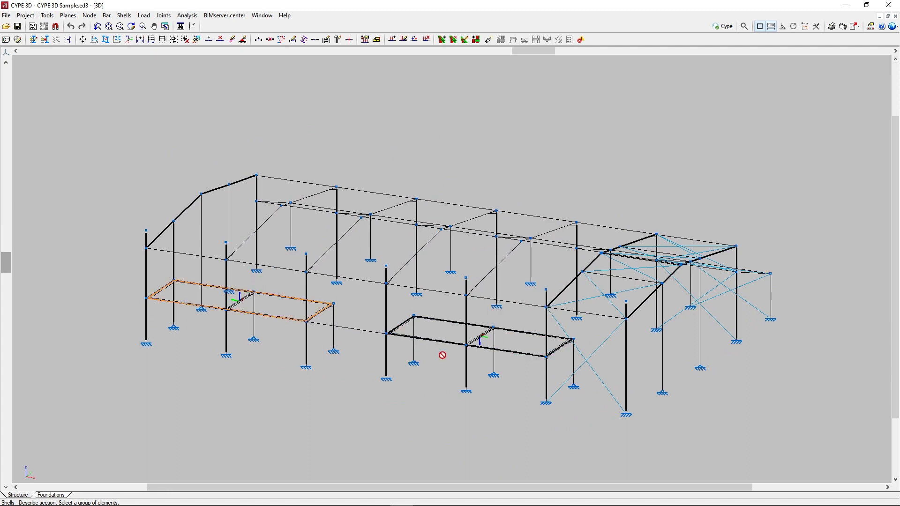
{"action": "left_click", "coordinate": [441, 339]}
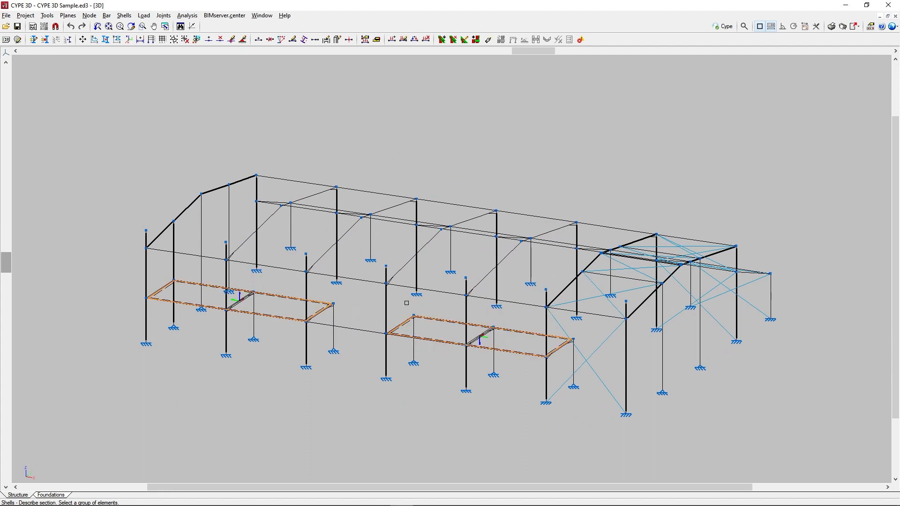
{"action": "right_click", "coordinate": [406, 302]}
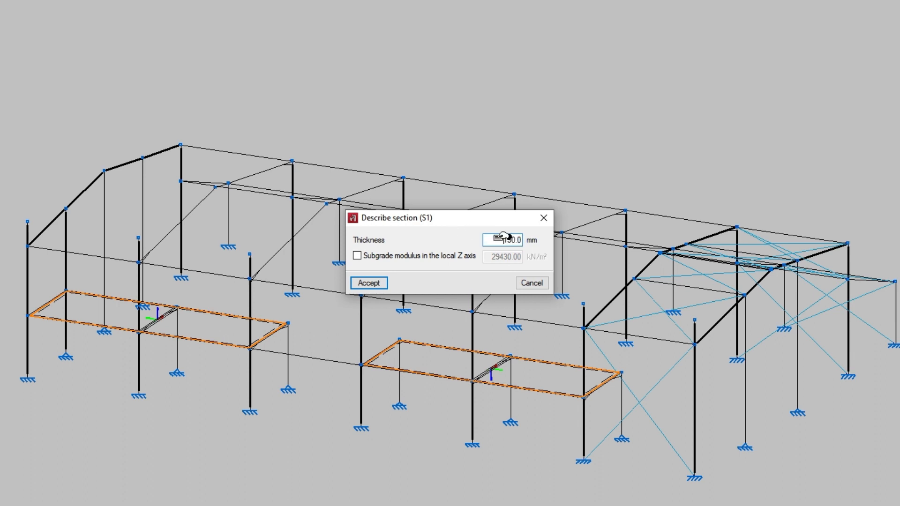
{"action": "type", "text": "200"}
{"action": "left_click", "coordinate": [358, 256]}
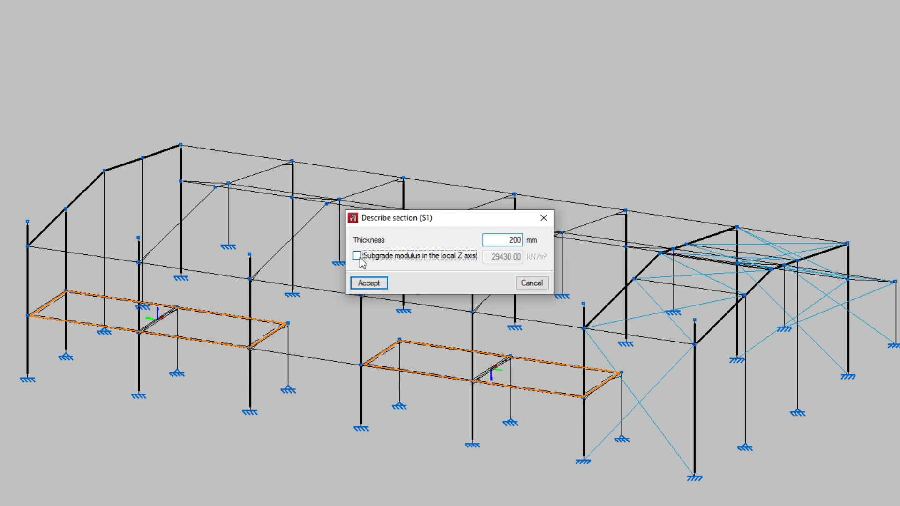
{"action": "left_click", "coordinate": [360, 258]}
{"action": "left_click", "coordinate": [386, 286]}
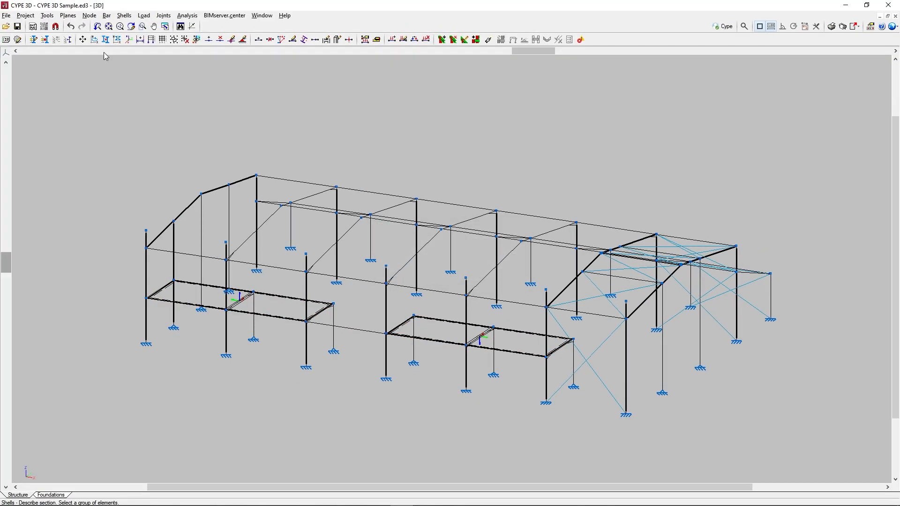
- Describe the disposition of both shells S1 and S2, placing the reference axis at the bottom face of the section
{"action": "left_click", "coordinate": [124, 16]}
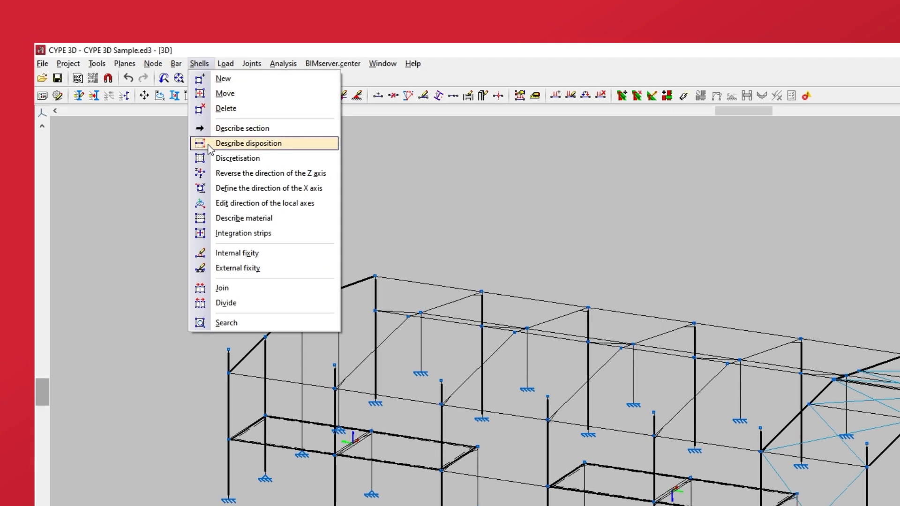
{"action": "left_click", "coordinate": [210, 145]}
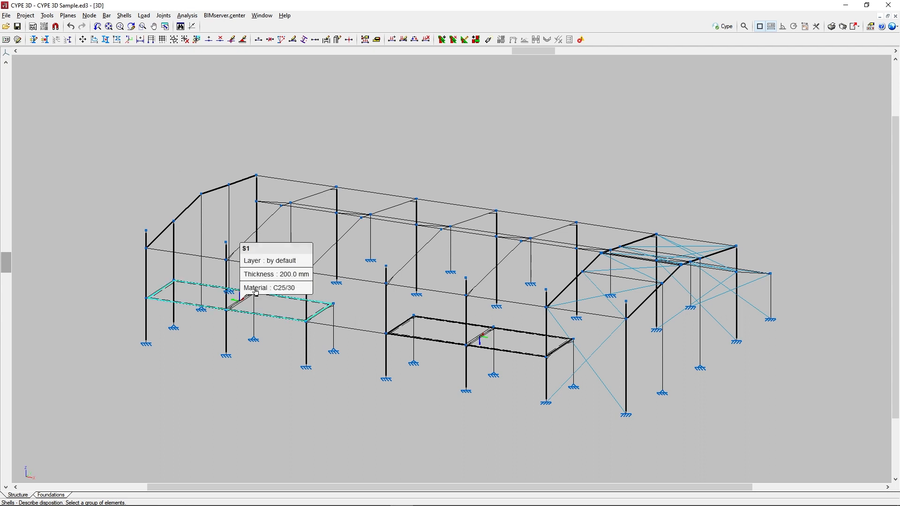
{"action": "left_click", "coordinate": [266, 309]}
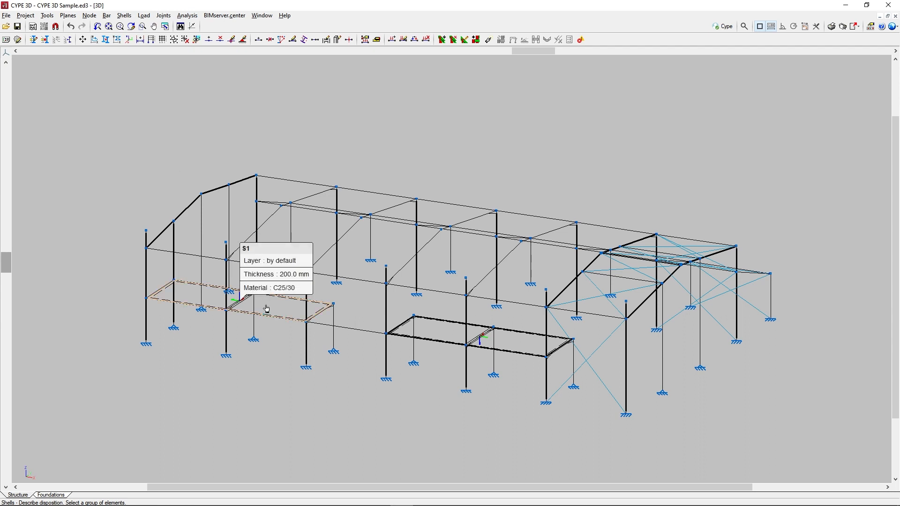
{"action": "left_click", "coordinate": [440, 324]}
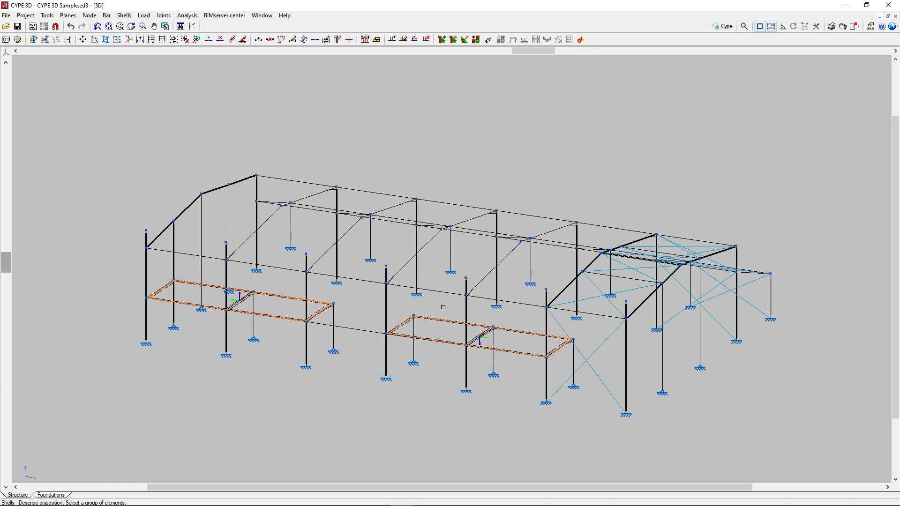
{"action": "right_click", "coordinate": [443, 307]}
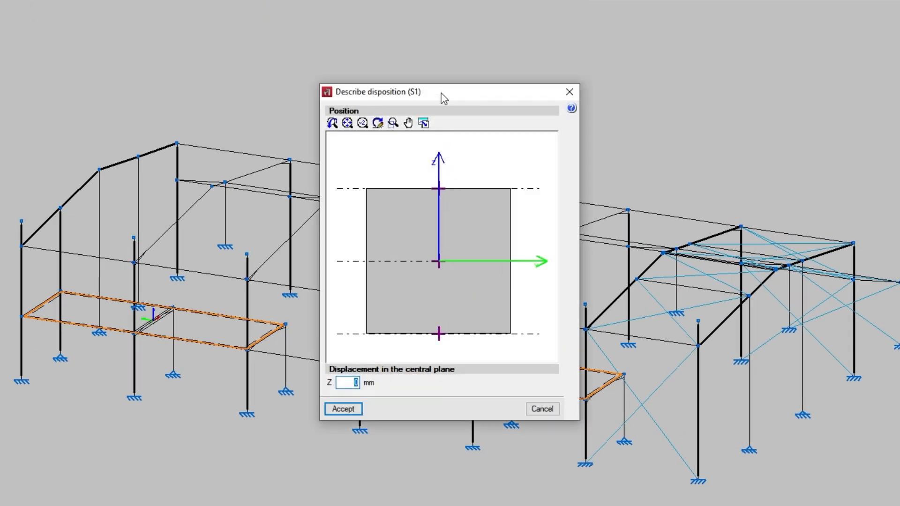
{"action": "left_click", "coordinate": [439, 189]}
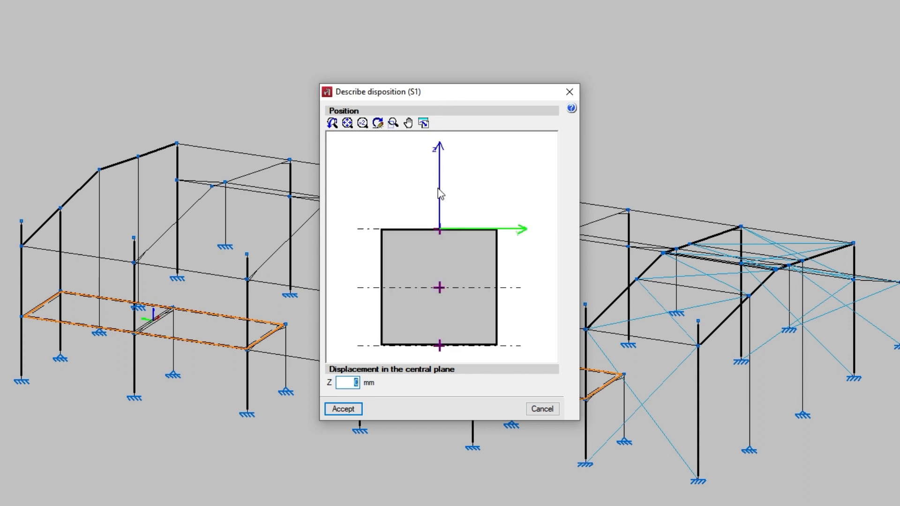
{"action": "left_click", "coordinate": [438, 287]}
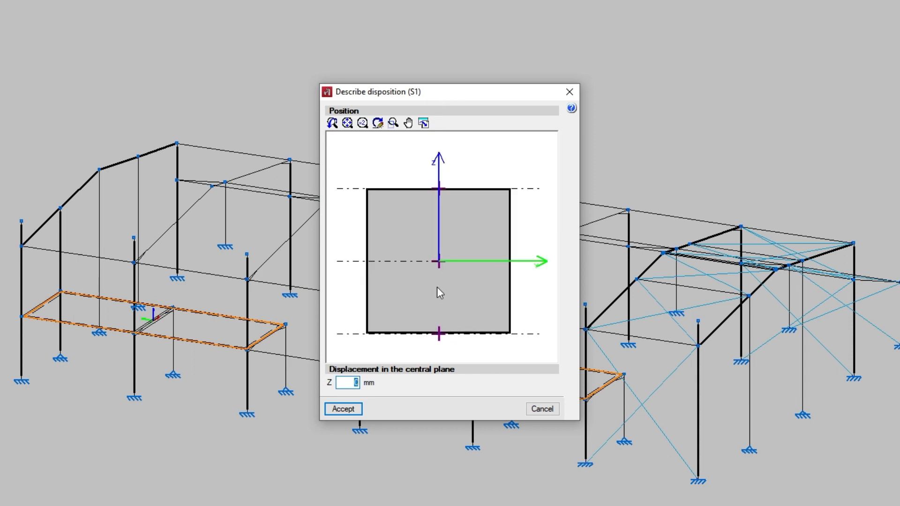
{"action": "left_click", "coordinate": [440, 334]}
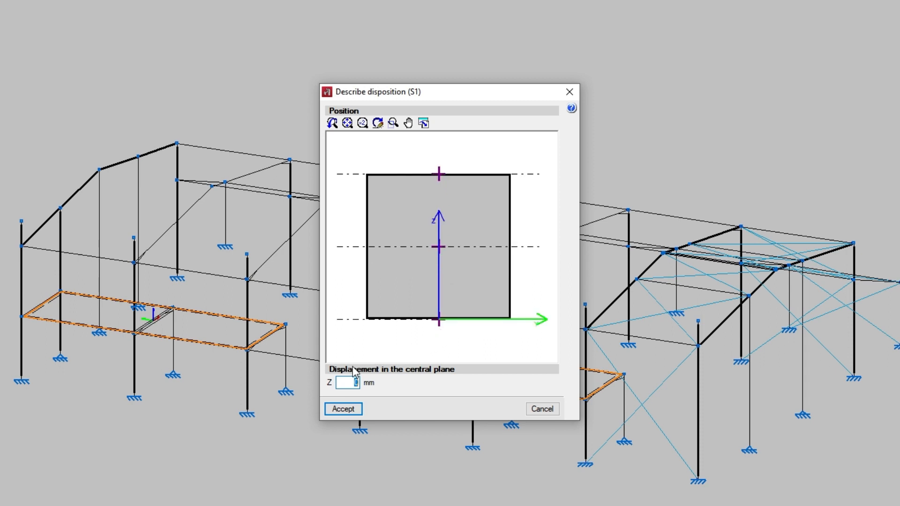
- Set the displacement of the shells' central plane to 20 mm in Z and apply the disposition
{"action": "double_click", "coordinate": [357, 383]}
{"action": "type", "text": "20"}
{"action": "key", "text": "Tab"}
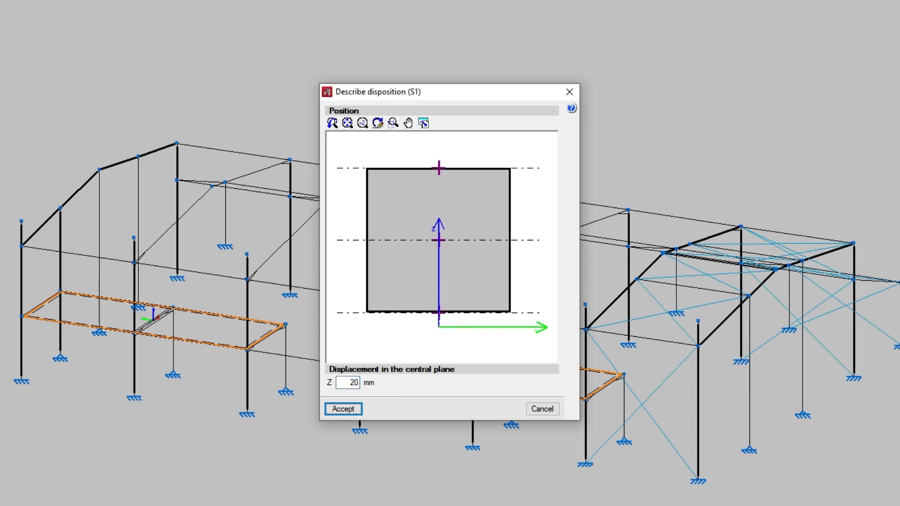
{"action": "left_click", "coordinate": [359, 412]}
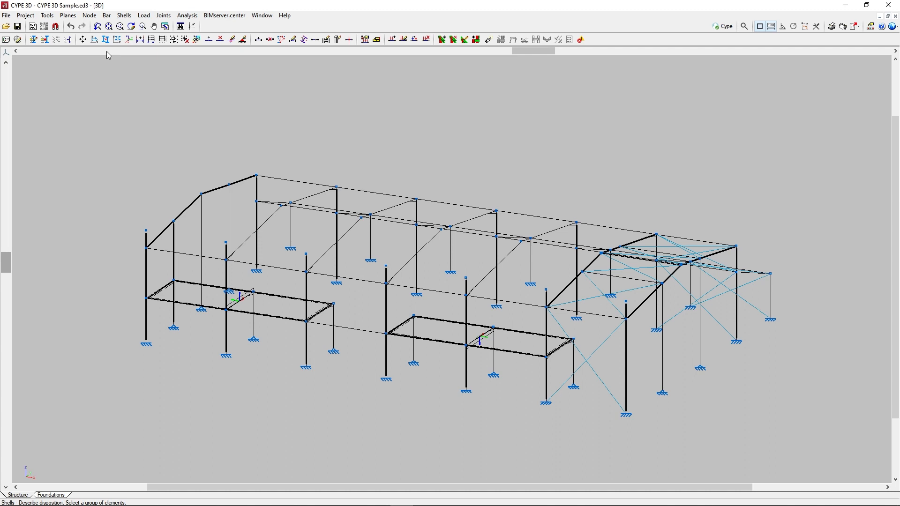
- Set the discretisation of both shells to a maximum triangle side size of 0.20 m
{"action": "left_click", "coordinate": [128, 18]}
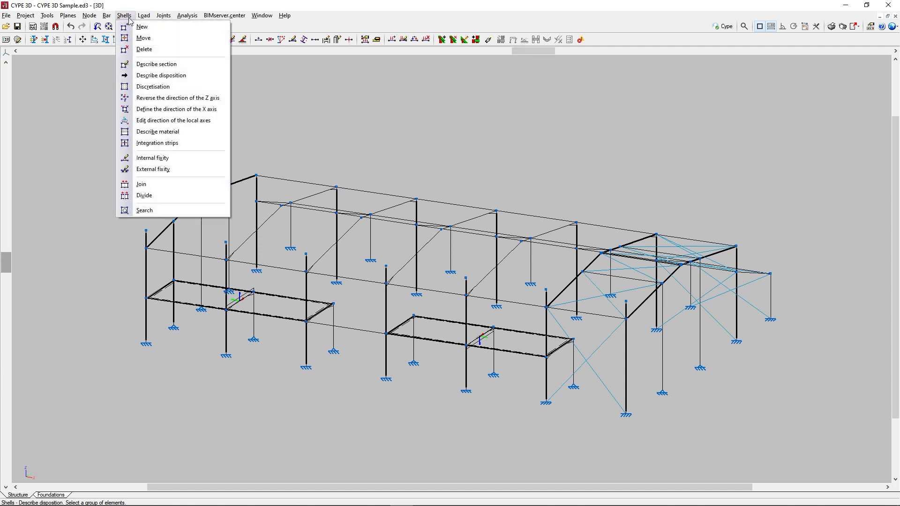
{"action": "left_click", "coordinate": [133, 88]}
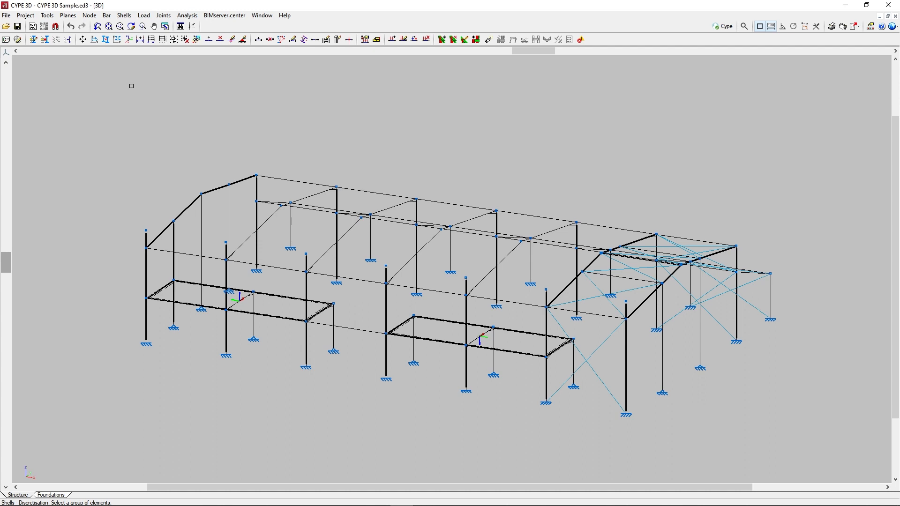
{"action": "left_click", "coordinate": [269, 302]}
{"action": "left_click", "coordinate": [431, 334]}
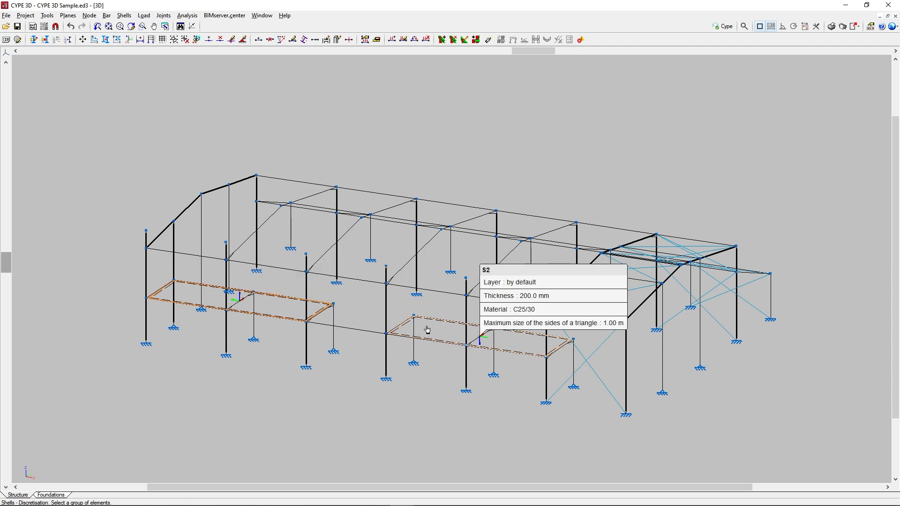
{"action": "right_click", "coordinate": [425, 308]}
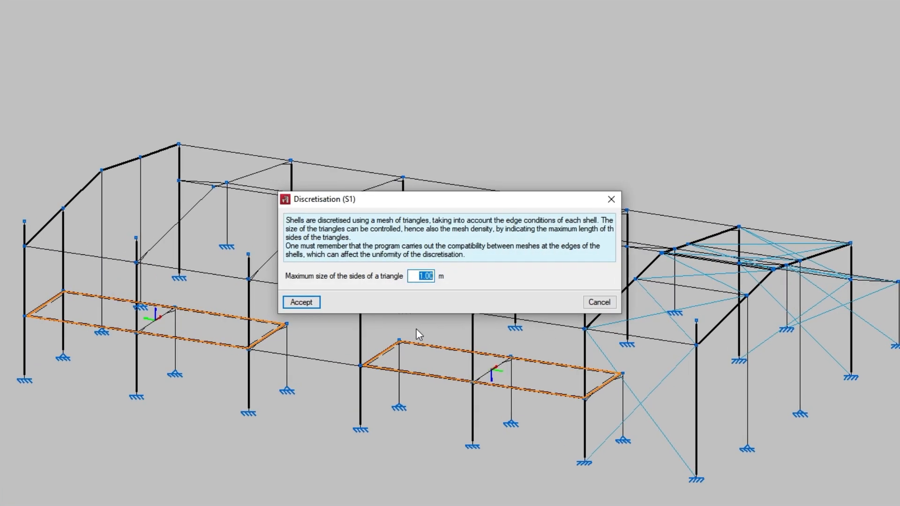
{"action": "left_click_drag", "start_coordinate": [414, 277], "coordinate": [450, 278]}
{"action": "type", "text": "0.20"}
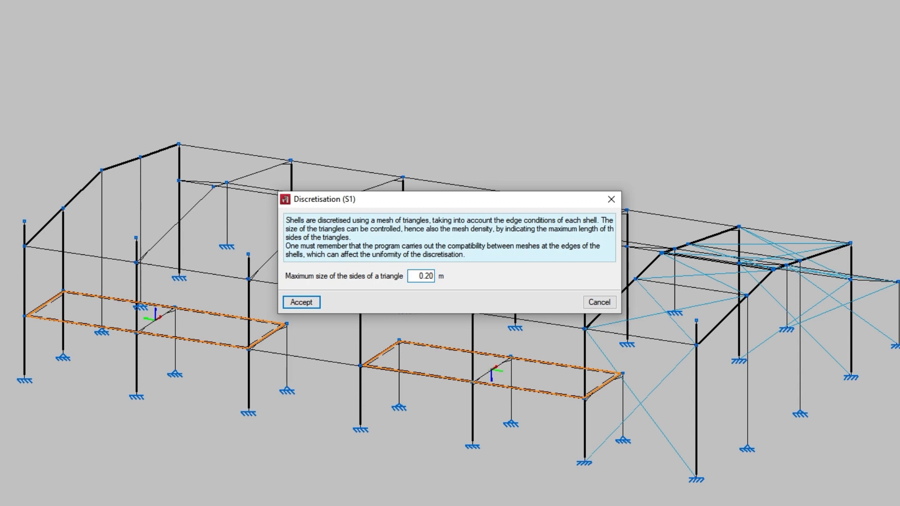
{"action": "left_click", "coordinate": [316, 302]}
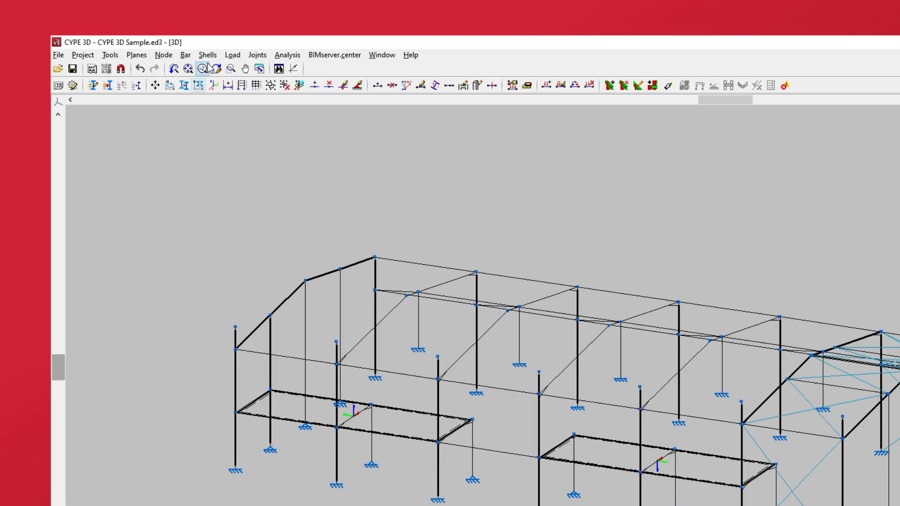
- Reverse the direction of the local Z axis of shell S1
{"action": "left_click", "coordinate": [125, 17]}
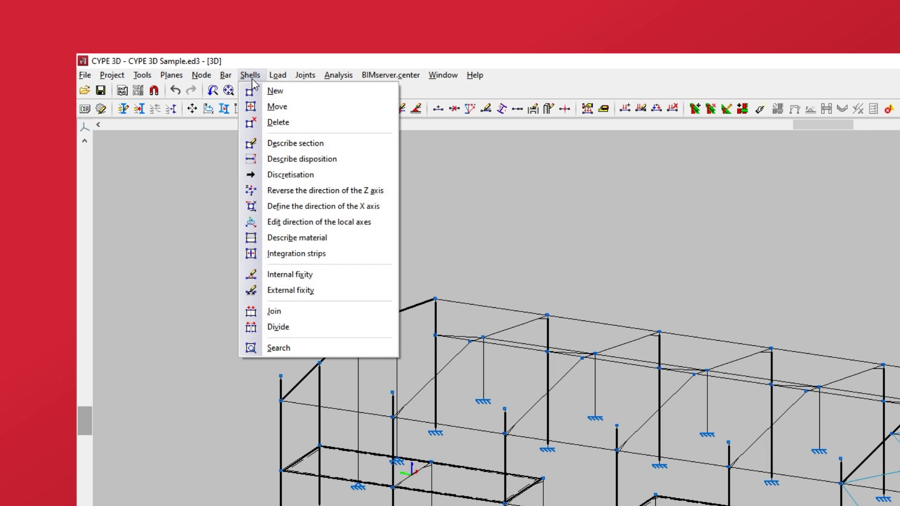
{"action": "left_click", "coordinate": [259, 190]}
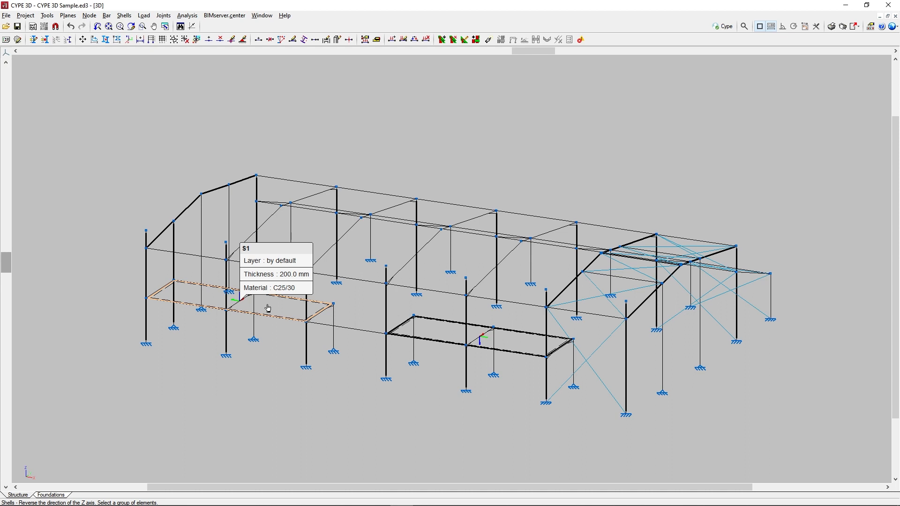
{"action": "left_click", "coordinate": [268, 309]}
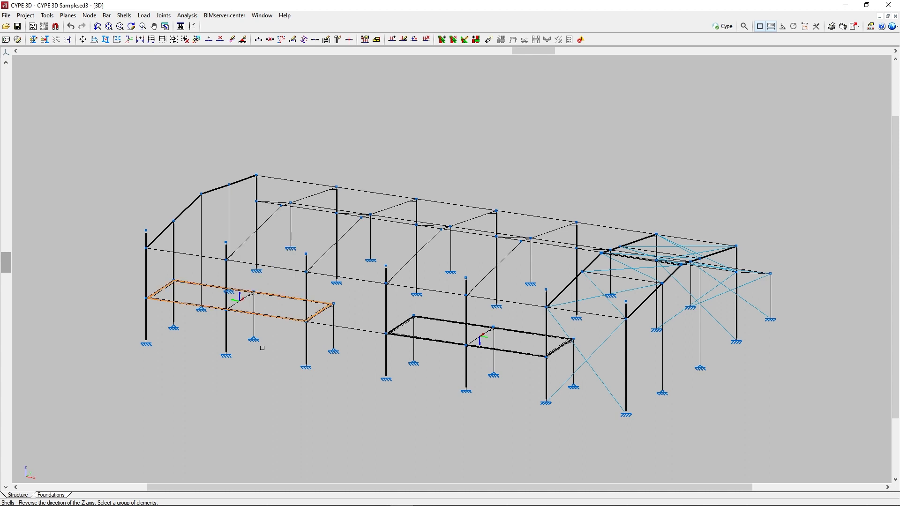
{"action": "right_click", "coordinate": [262, 348]}
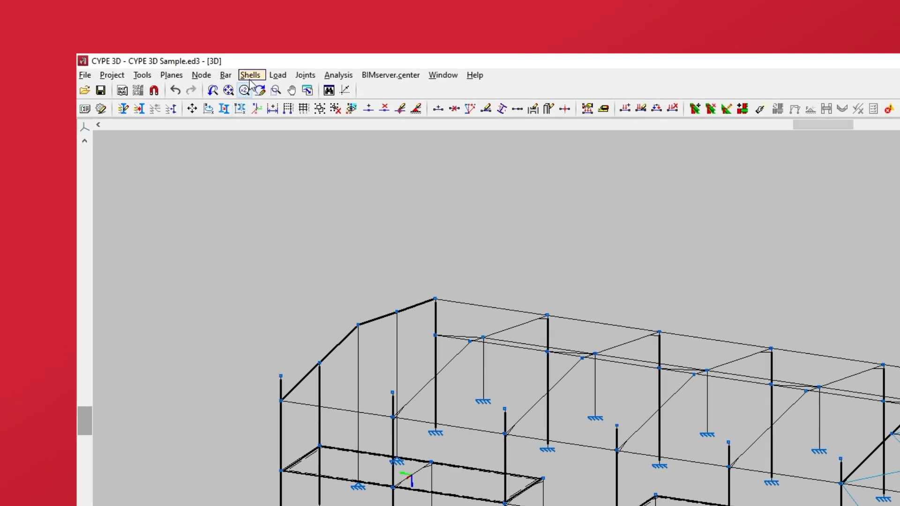
- Define the local X axis direction of shell S2 parallel to its long edge, pointing towards shell S1
{"action": "left_click", "coordinate": [124, 15]}
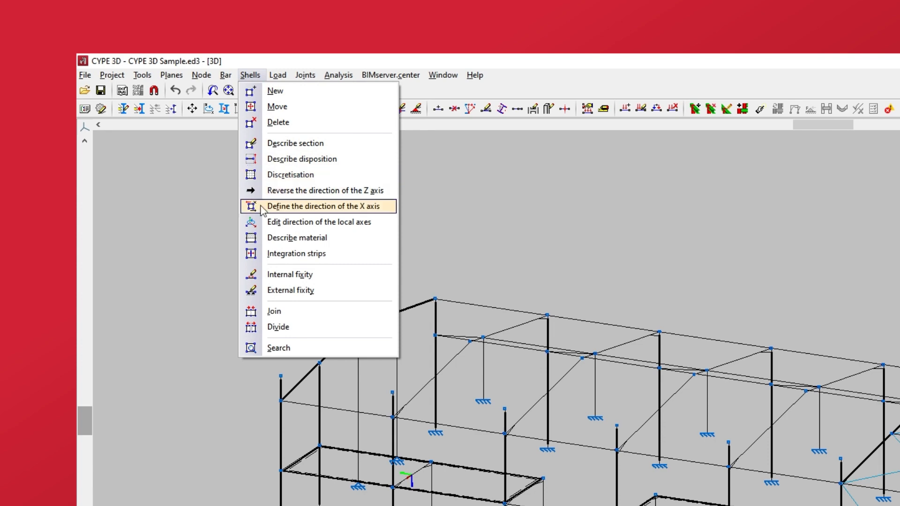
{"action": "left_click", "coordinate": [262, 209]}
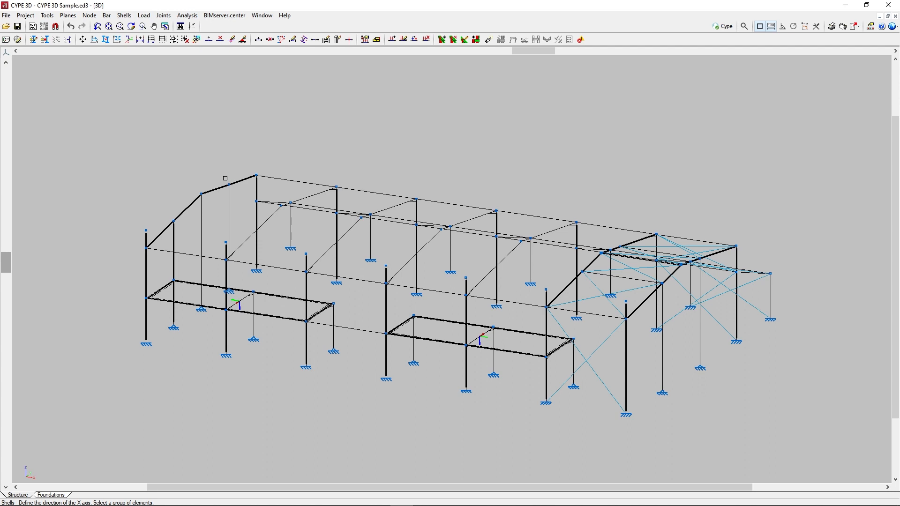
{"action": "left_click", "coordinate": [433, 340]}
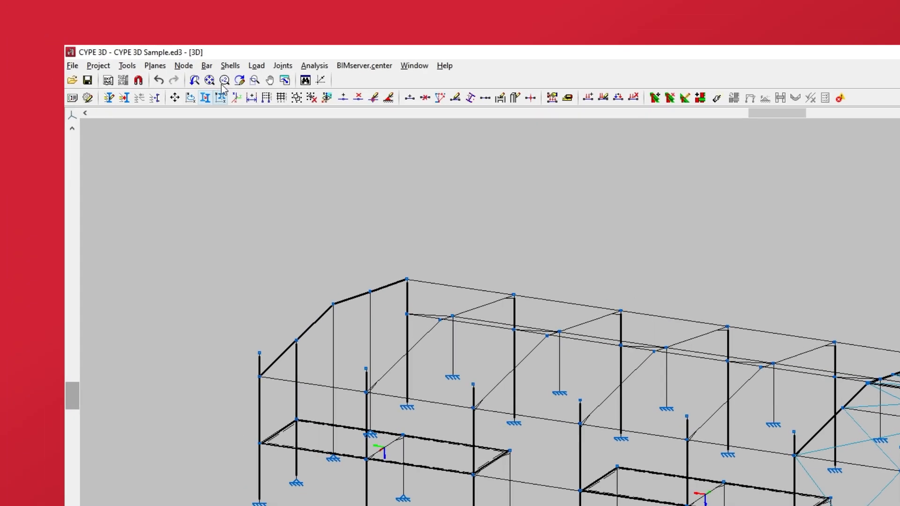
- Edit the direction of the local axes of both floor shells, S1 and S2, with an angle of 90 degrees
{"action": "left_click", "coordinate": [124, 16]}
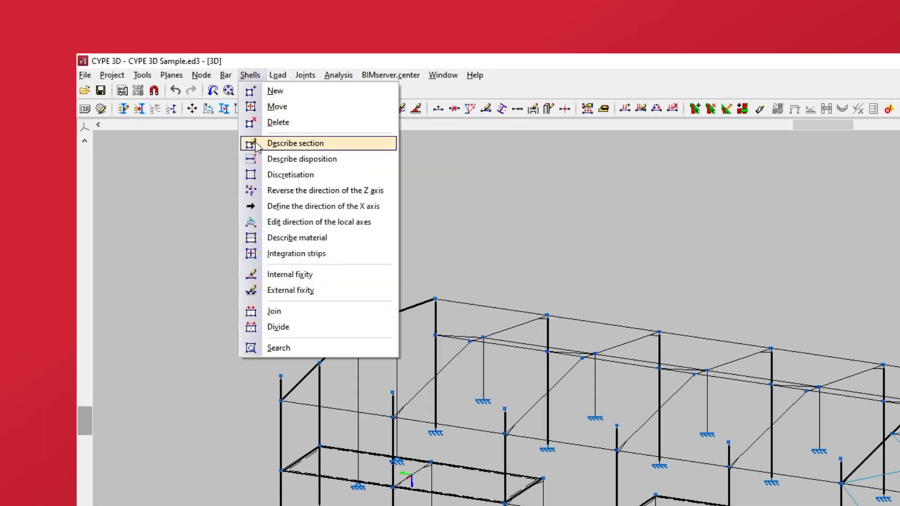
{"action": "left_click", "coordinate": [260, 221]}
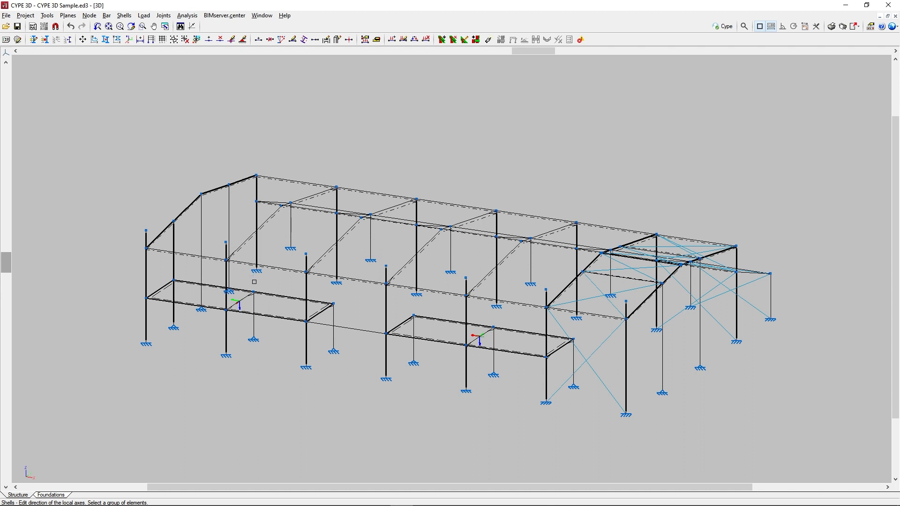
{"action": "left_click", "coordinate": [266, 310]}
{"action": "left_click", "coordinate": [393, 332]}
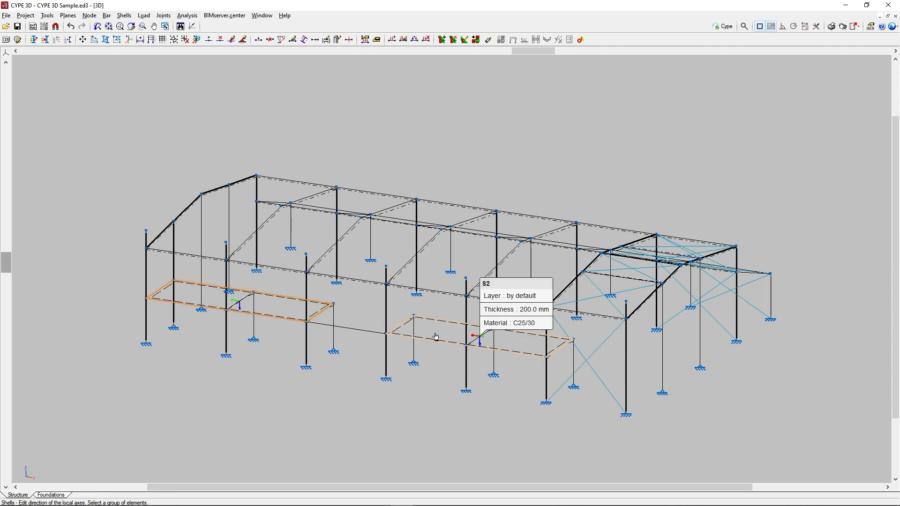
{"action": "right_click", "coordinate": [426, 363]}
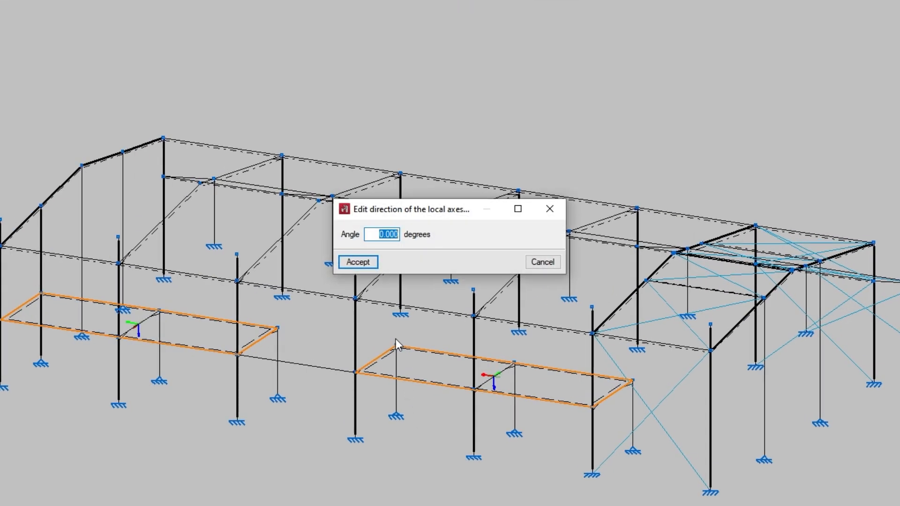
{"action": "left_click_drag", "start_coordinate": [374, 235], "coordinate": [438, 240]}
{"action": "type", "text": "90"}
{"action": "left_click", "coordinate": [372, 263]}
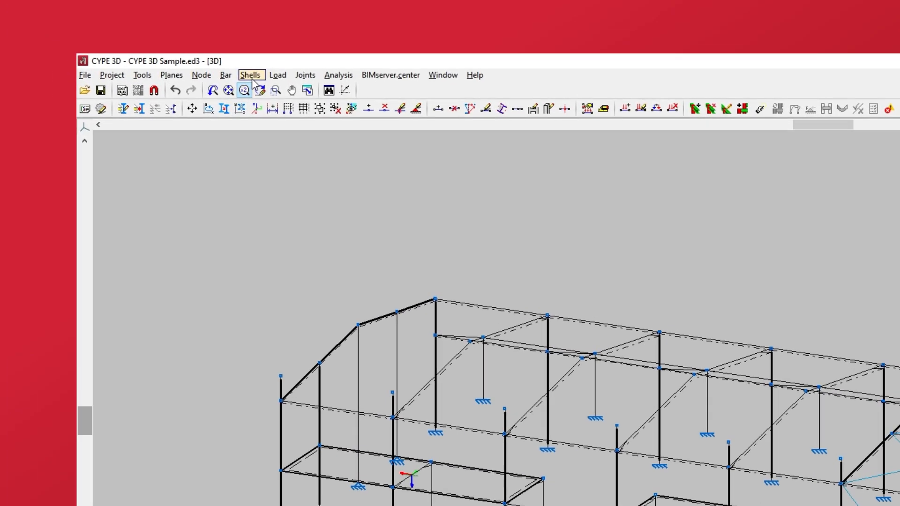
- Describe the material of shells S1 and S2 as rolled steel, with Fe360 selected specifically for the shells
{"action": "left_click", "coordinate": [125, 16]}
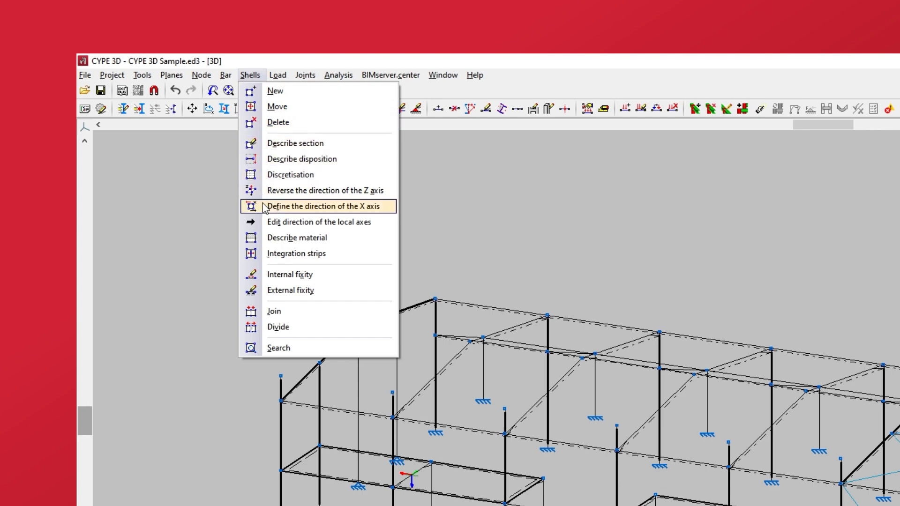
{"action": "left_click", "coordinate": [266, 238]}
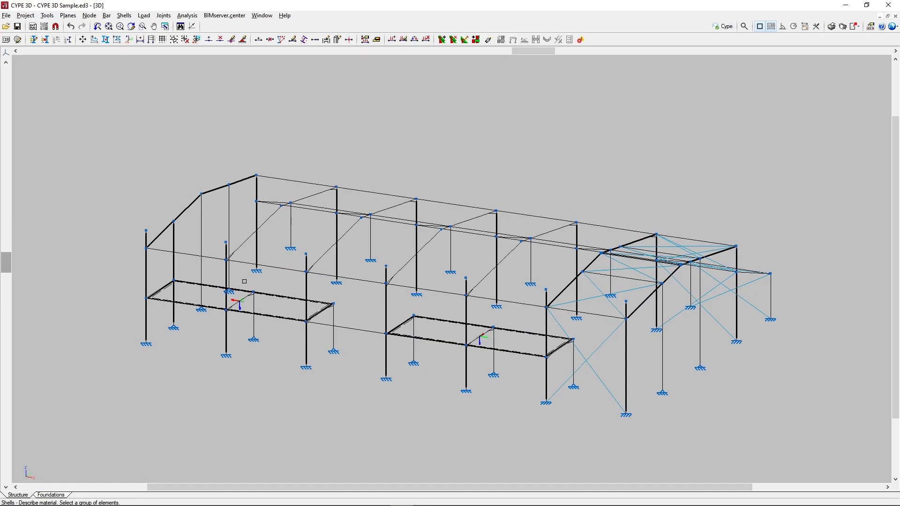
{"action": "left_click", "coordinate": [258, 311]}
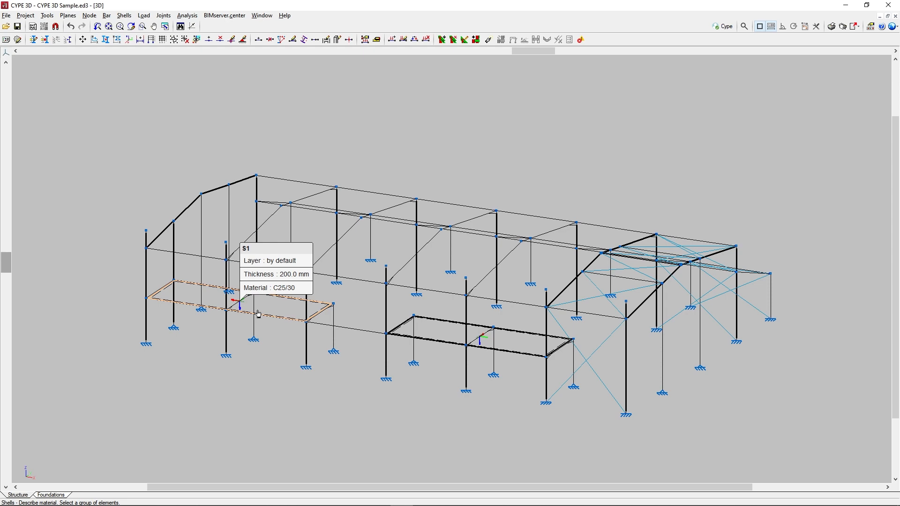
{"action": "left_click", "coordinate": [434, 333]}
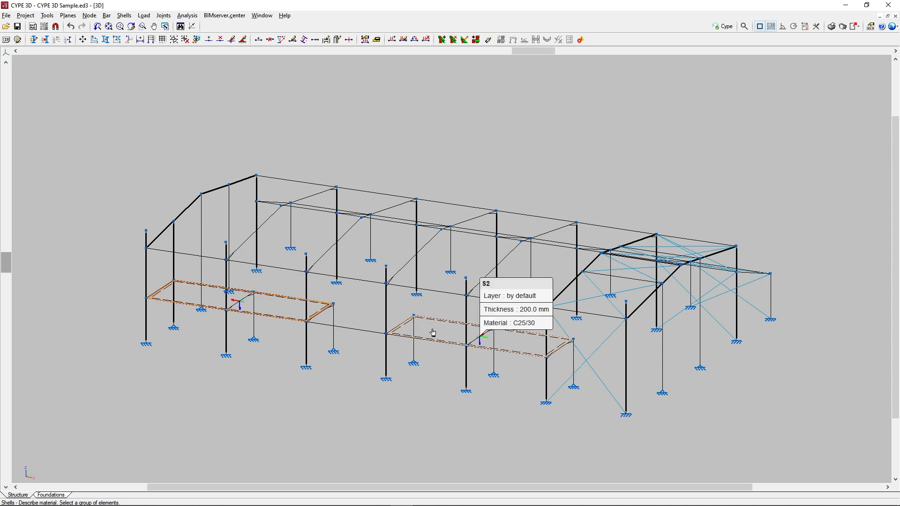
{"action": "right_click", "coordinate": [444, 303]}
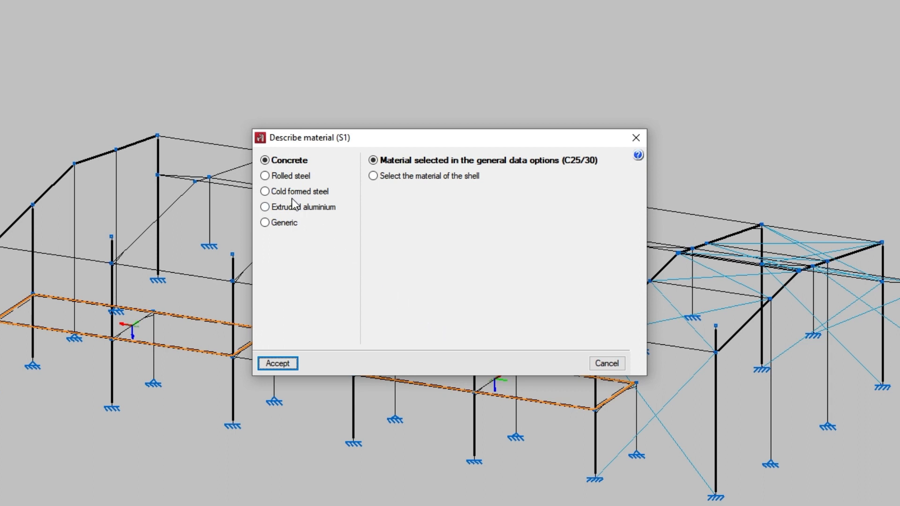
{"action": "left_click", "coordinate": [265, 176]}
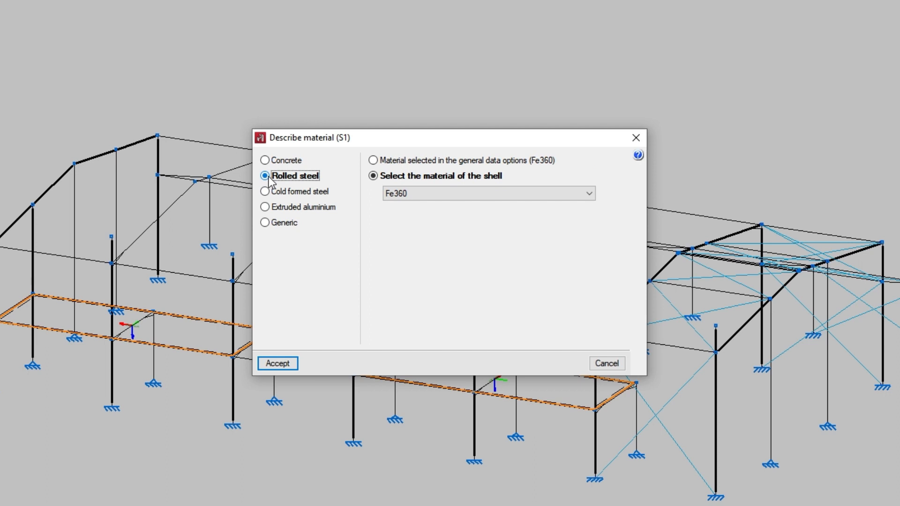
{"action": "left_click", "coordinate": [586, 193]}
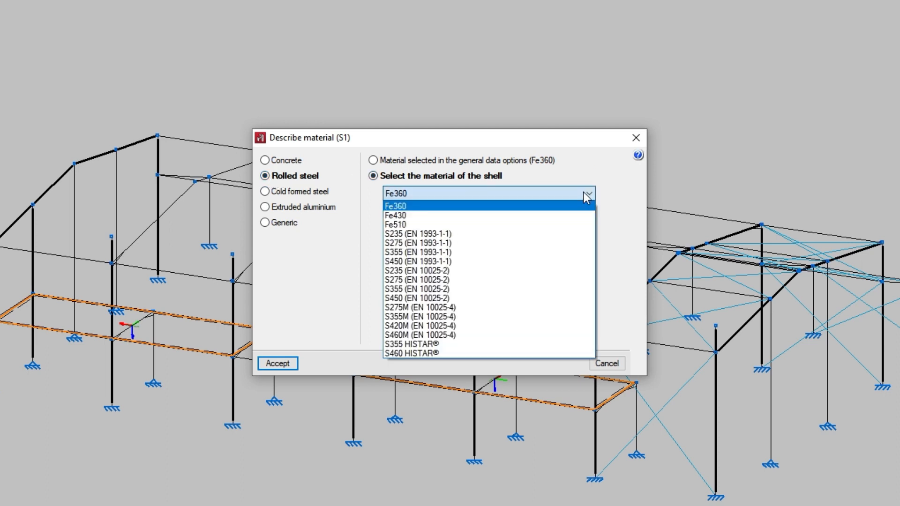
{"action": "left_click", "coordinate": [585, 193]}
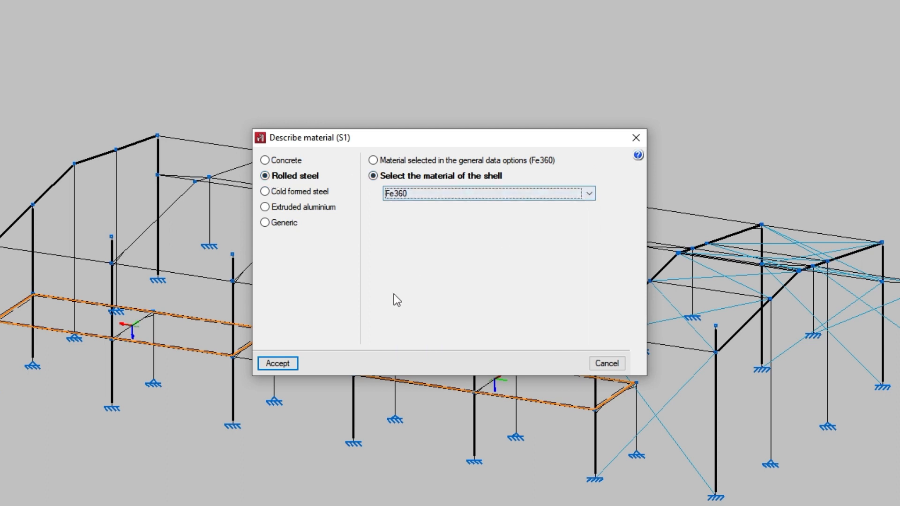
{"action": "left_click", "coordinate": [293, 365]}
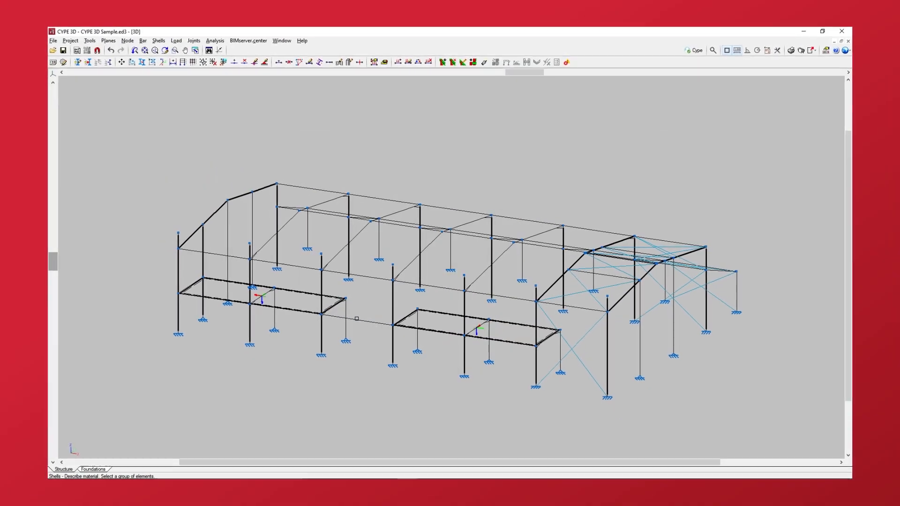